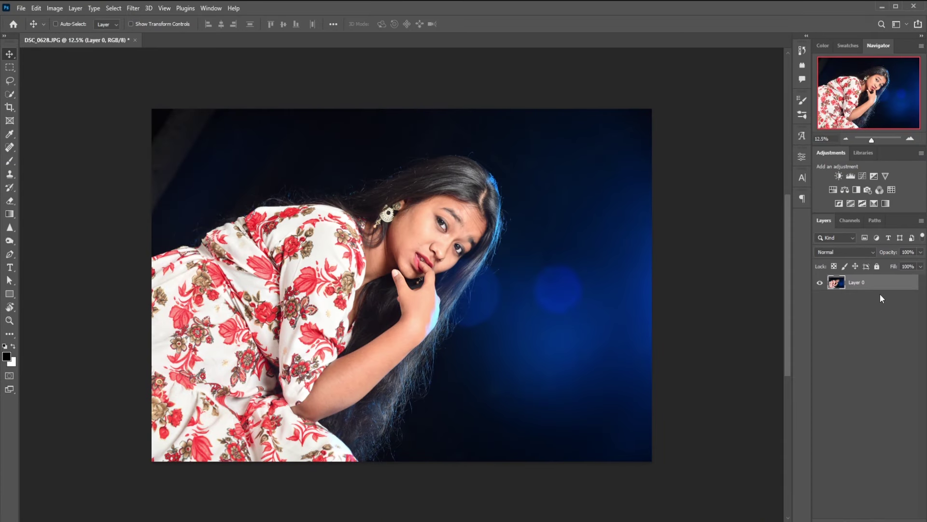
Duplicate Layer 0 and open the Camera Raw Filter on the new copy
{"action": "key", "text": "ctrl+j"}
{"action": "key", "text": "ctrl+shift+a"}
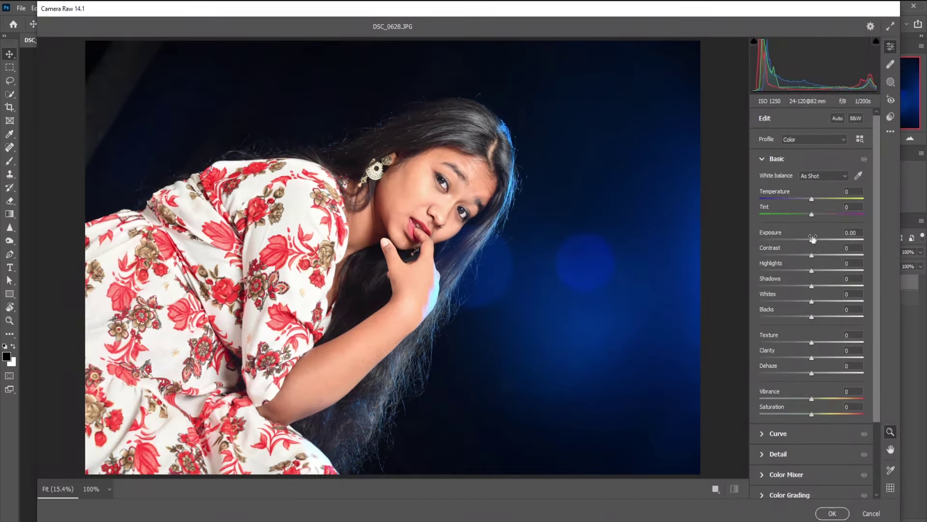
Lower Exposure to -0.20, ease tones, and set Temperature -1, Vibrance -4, Saturation -5
{"action": "mouse_move", "coordinate": [812, 240]}
{"action": "left_mouse_down"}
{"action": "mouse_move", "coordinate": [809, 317]}
{"action": "mouse_move", "coordinate": [809, 303]}
{"action": "left_mouse_up"}
{"action": "left_click_drag", "start_coordinate": [810, 355], "coordinate": [811, 356]}
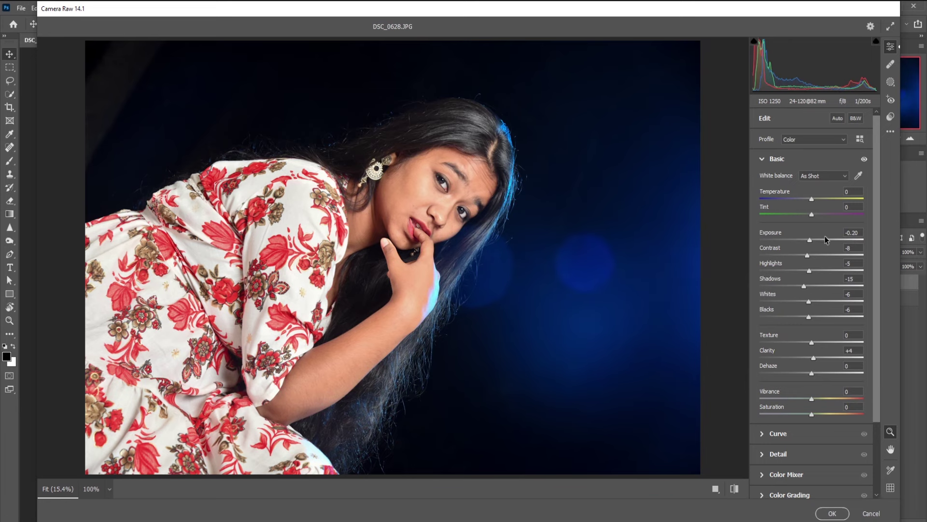
{"action": "left_click_drag", "start_coordinate": [811, 200], "coordinate": [811, 201]}
{"action": "left_click_drag", "start_coordinate": [811, 399], "coordinate": [820, 439]}
Set Oranges luminance -2, Reds -4 and Oranges -2 saturation, then apply Camera Raw
{"action": "left_click", "coordinate": [800, 471]}
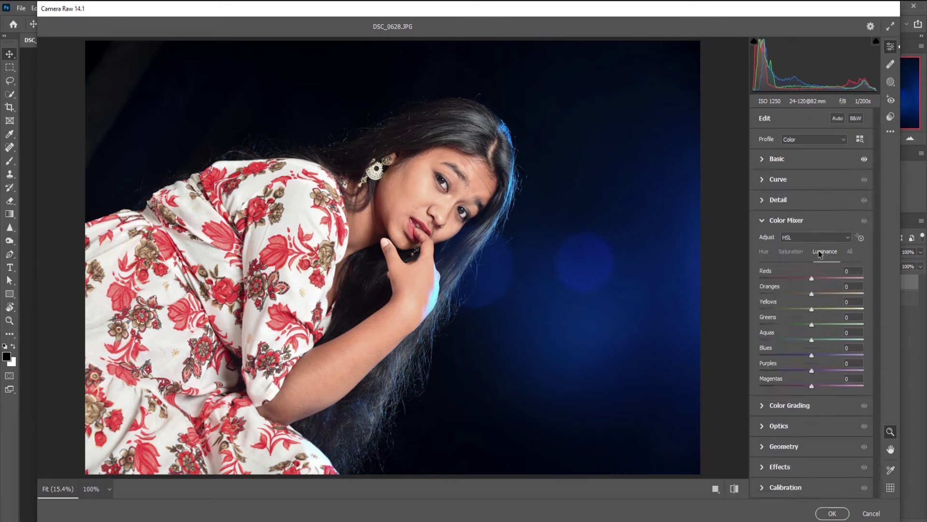
{"action": "mouse_move", "coordinate": [825, 292]}
{"action": "left_mouse_down"}
{"action": "mouse_move", "coordinate": [824, 270]}
{"action": "mouse_move", "coordinate": [811, 292]}
{"action": "mouse_move", "coordinate": [821, 275]}
{"action": "left_mouse_up"}
{"action": "left_click", "coordinate": [790, 252]}
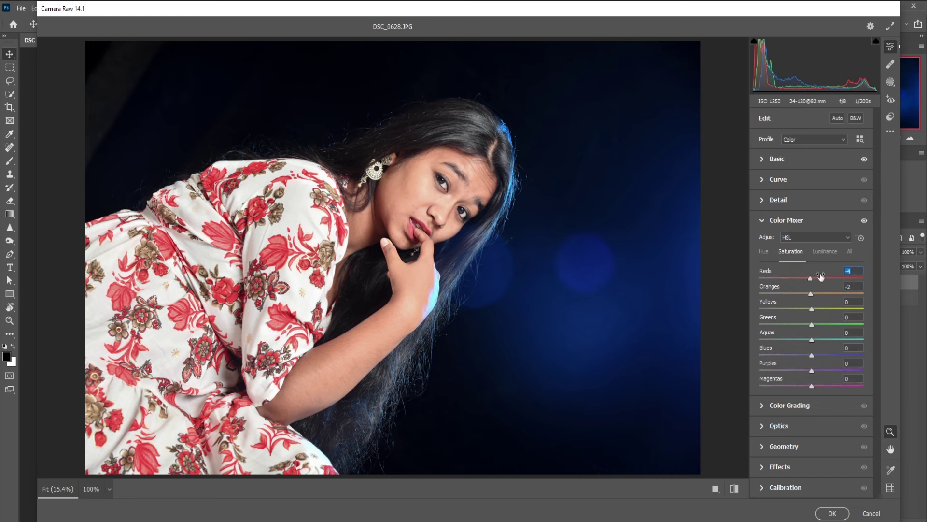
{"action": "left_click", "coordinate": [832, 513]}
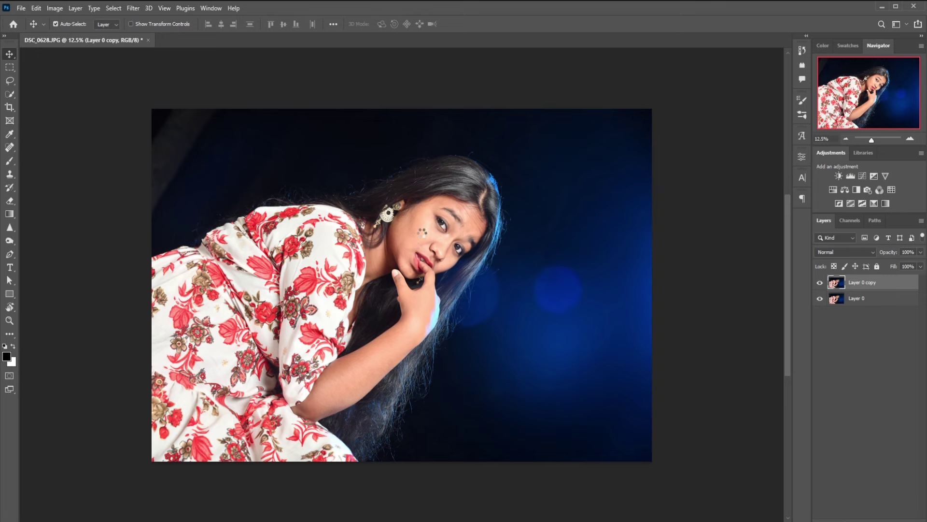
Duplicate the adjusted layer and zoom in on the portrait
{"action": "key", "text": "ctrl+j"}
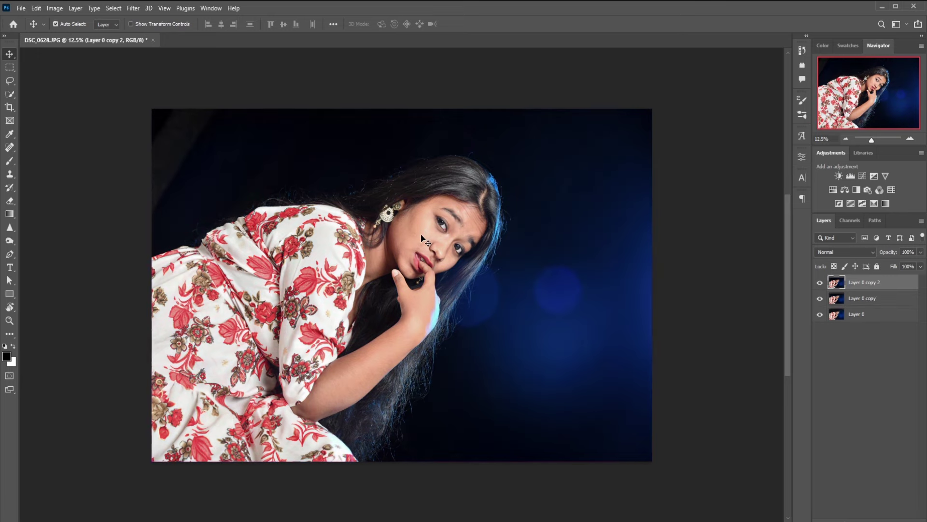
{"action": "scroll", "coordinate": [424, 239], "scroll_direction": "down", "scroll_amount": 1}
{"action": "scroll", "coordinate": [424, 240], "scroll_direction": "up", "scroll_amount": 3}
{"action": "scroll", "coordinate": [424, 240], "scroll_direction": "up", "scroll_amount": 2}
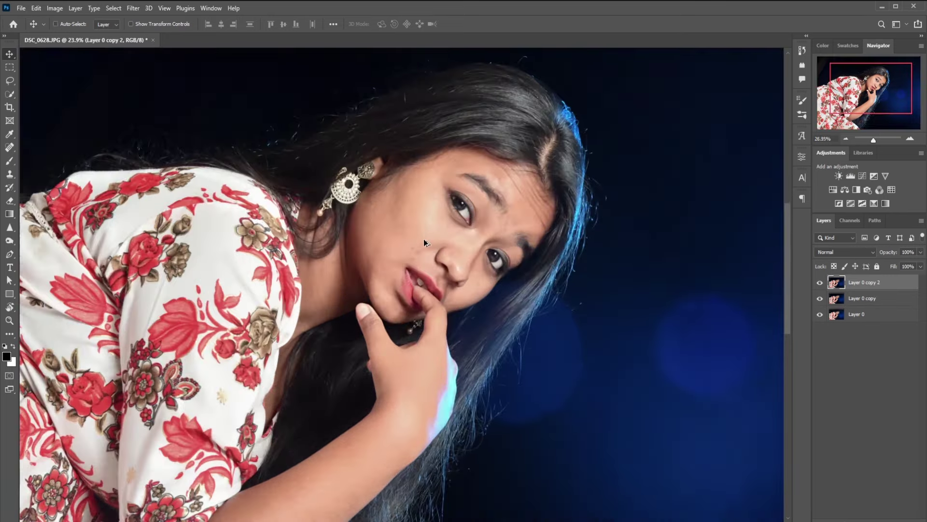
{"action": "scroll", "coordinate": [424, 239], "scroll_direction": "up", "scroll_amount": 2}
Heal the blemish under the nose and two face spots with the Spot Healing Brush
{"action": "key", "text": "j"}
{"action": "scroll", "coordinate": [405, 249], "scroll_direction": "down", "scroll_amount": 1}
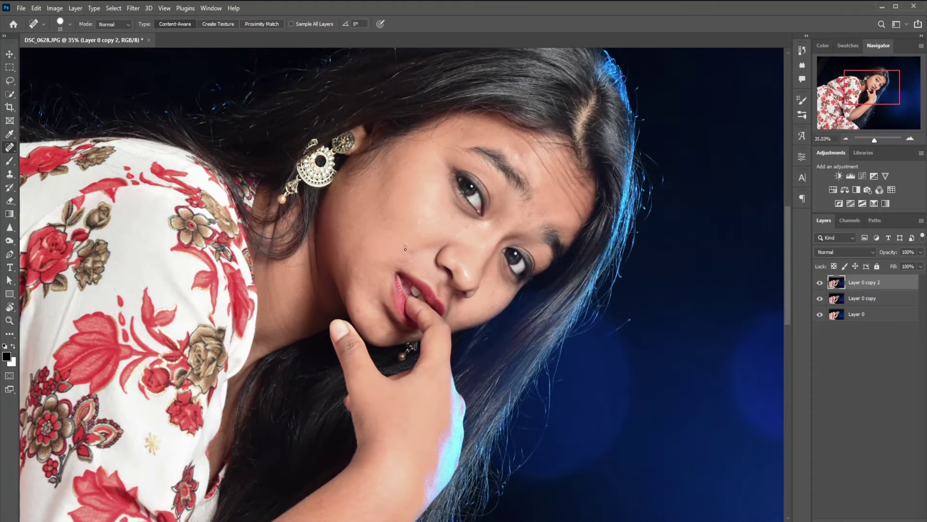
{"action": "key", "text": "bracketleft"}
{"action": "left_click_drag", "start_coordinate": [466, 226], "coordinate": [477, 226]}
{"action": "key", "text": "bracketright"}
{"action": "left_click", "coordinate": [418, 223]}
{"action": "key", "text": "bracketright"}
{"action": "key", "text": "bracketright"}
{"action": "key", "text": "bracketright"}
{"action": "left_click", "coordinate": [369, 259]}
Heal the forehead spots and the remaining small facial blemishes
{"action": "key", "text": "bracketleft"}
{"action": "key", "text": "bracketleft"}
{"action": "key", "text": "bracketleft"}
{"action": "left_click_drag", "start_coordinate": [470, 130], "coordinate": [449, 140]}
{"action": "left_click", "coordinate": [435, 150]}
{"action": "key", "text": "bracketleft"}
{"action": "left_click", "coordinate": [387, 206]}
{"action": "left_click", "coordinate": [357, 271]}
{"action": "scroll", "coordinate": [428, 248], "scroll_direction": "down", "scroll_amount": 1}
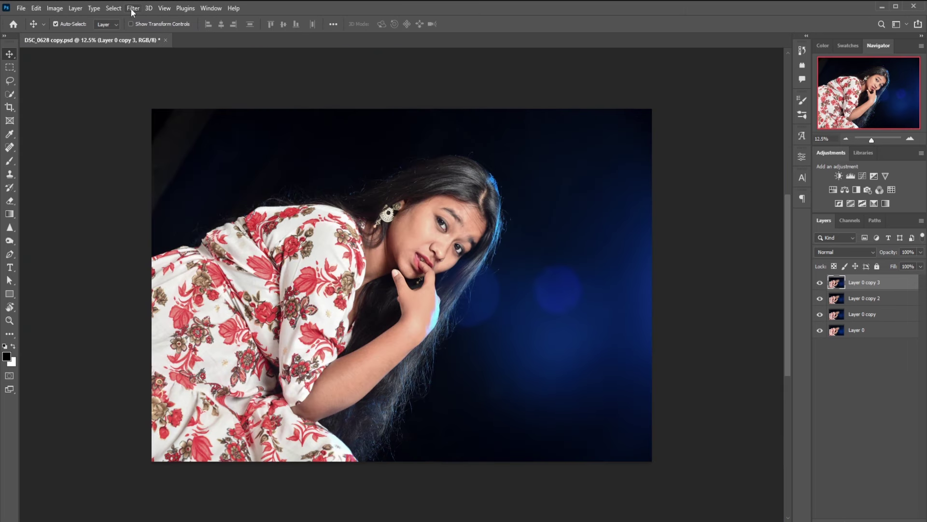
Launch the SkinFiner filter and zoom its preview in on the face
{"action": "left_click", "coordinate": [133, 8]}
{"action": "mouse_move", "coordinate": [210, 245]}
{"action": "left_click", "coordinate": [271, 243]}
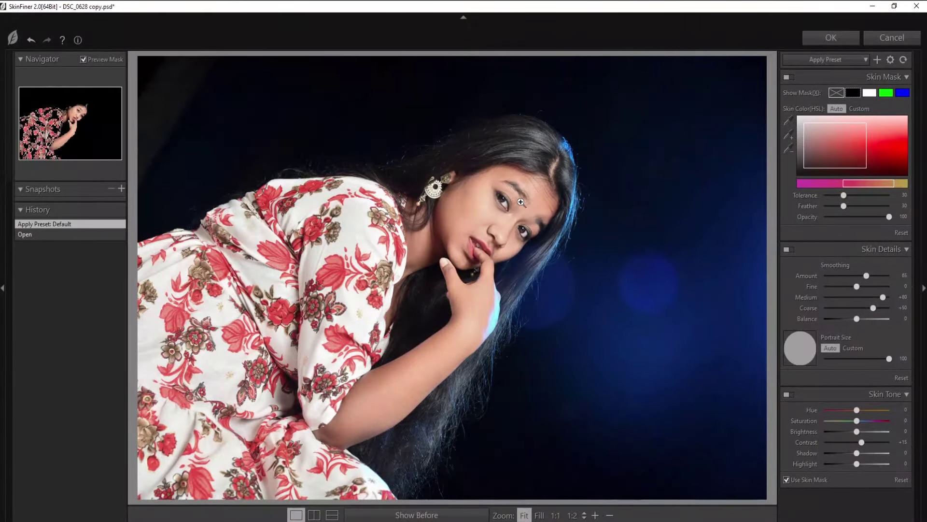
{"action": "left_click", "coordinate": [520, 202]}
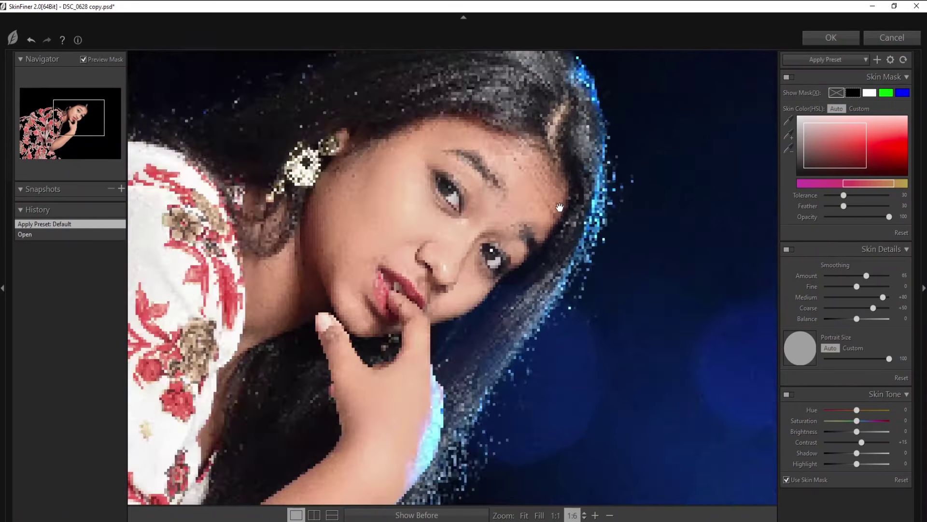
{"action": "left_click", "coordinate": [519, 227]}
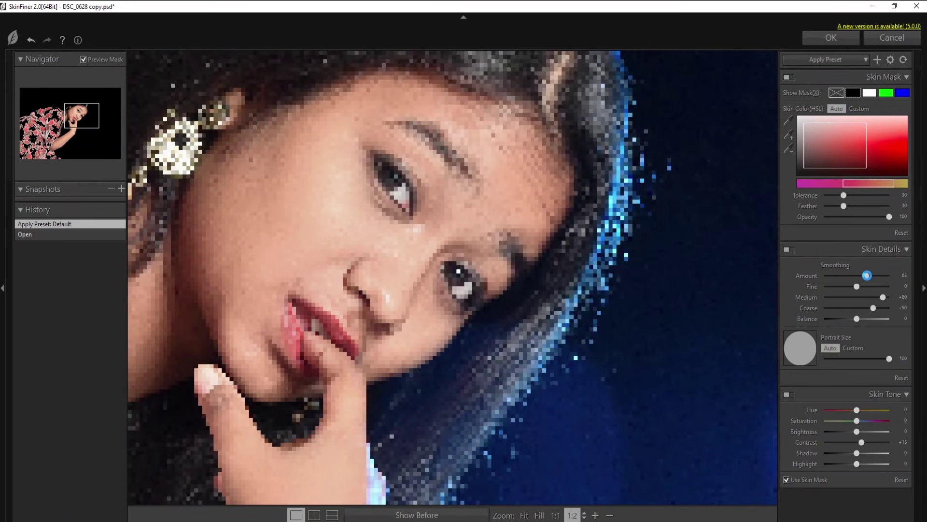
Set Smoothing Amount to 100 and Fine smoothing to +15, then apply
{"action": "left_click_drag", "start_coordinate": [868, 275], "coordinate": [877, 277]}
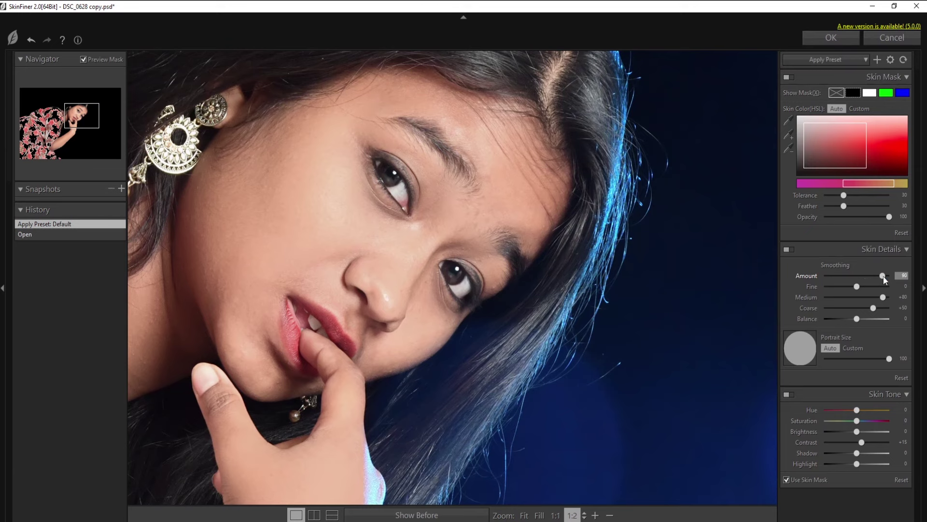
{"action": "left_click_drag", "start_coordinate": [884, 279], "coordinate": [882, 281]}
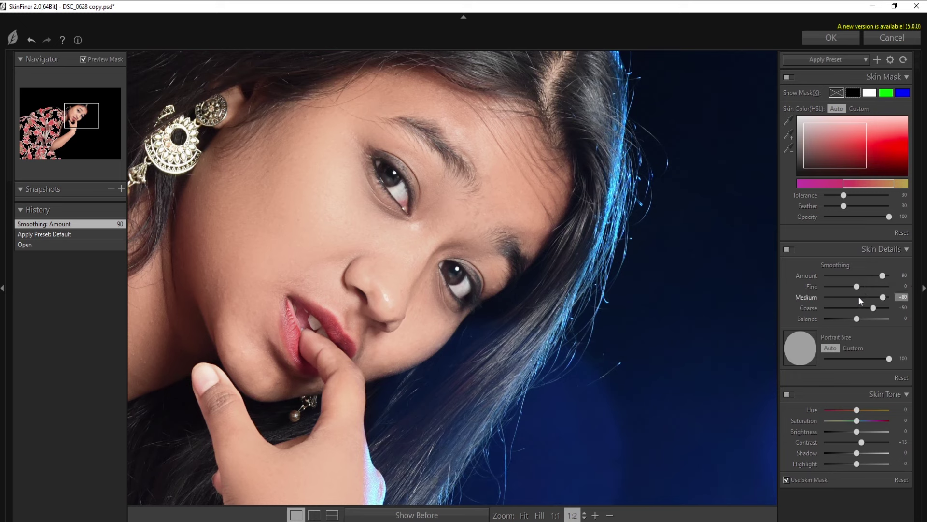
{"action": "left_click_drag", "start_coordinate": [856, 287], "coordinate": [755, 287]}
{"action": "left_click", "coordinate": [857, 287]}
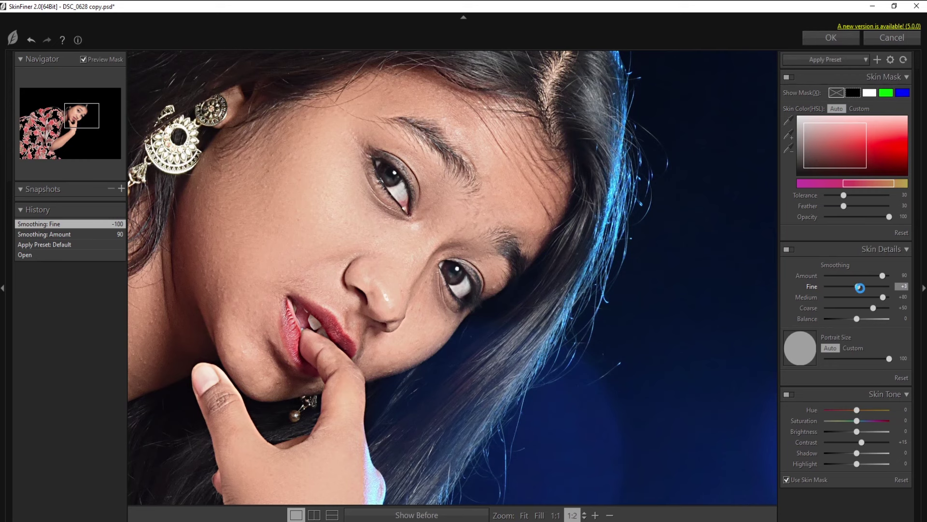
{"action": "left_click_drag", "start_coordinate": [883, 276], "coordinate": [899, 280]}
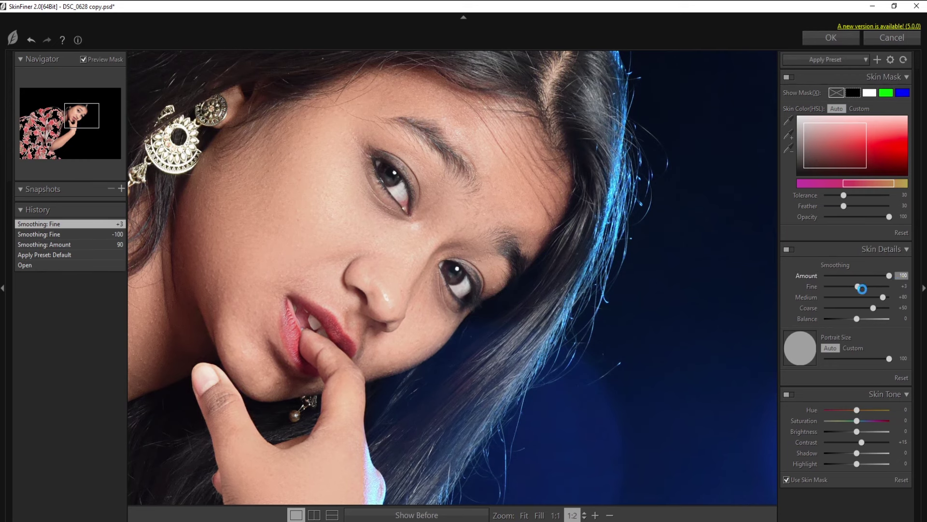
{"action": "left_click", "coordinate": [863, 289]}
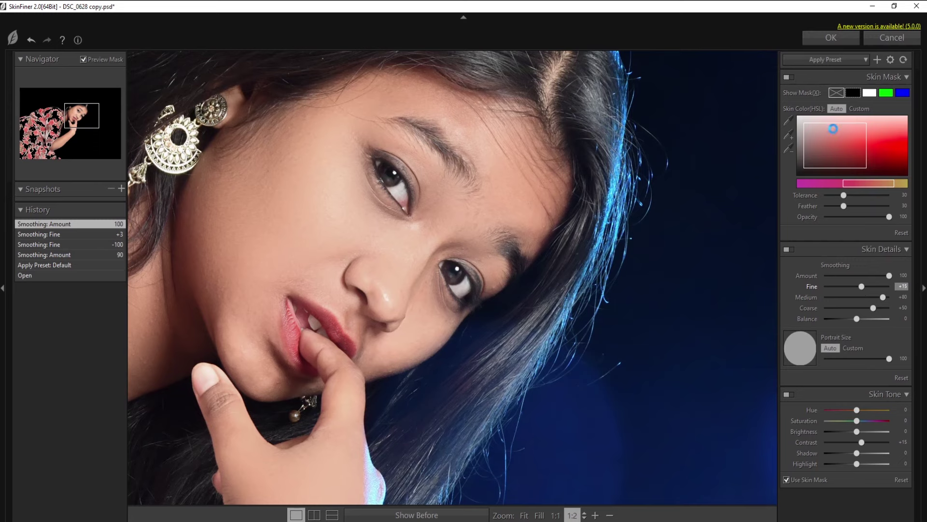
{"action": "left_click", "coordinate": [822, 40]}
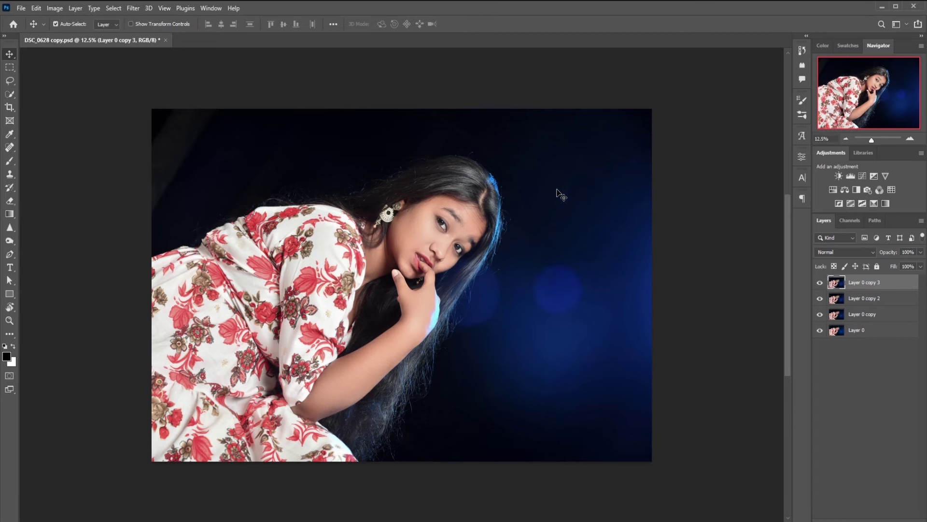
Compare the face with and without smoothing, then duplicate the smoothed layer
{"action": "scroll", "coordinate": [463, 240], "scroll_direction": "up", "scroll_amount": 3}
{"action": "left_click", "coordinate": [819, 283]}
{"action": "scroll", "coordinate": [482, 200], "scroll_direction": "down", "scroll_amount": 3}
{"action": "scroll", "coordinate": [482, 200], "scroll_direction": "up", "scroll_amount": 1}
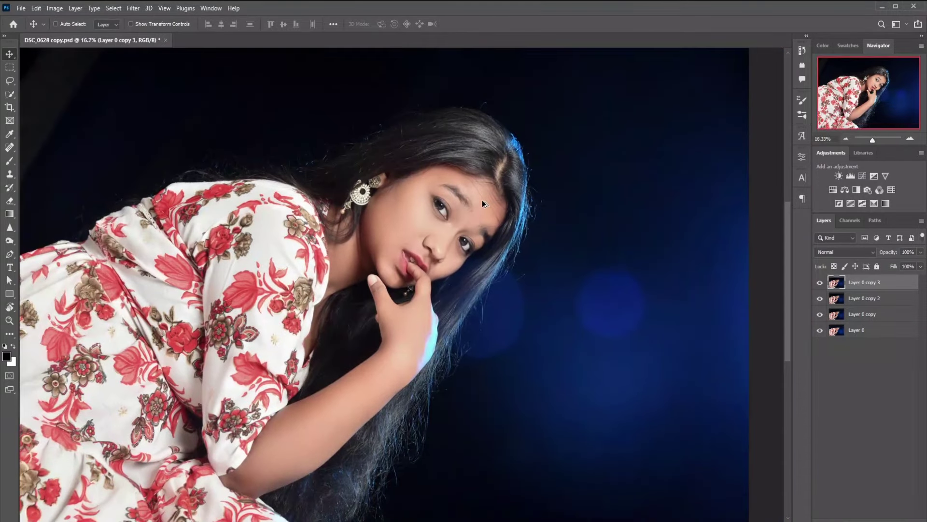
{"action": "scroll", "coordinate": [482, 200], "scroll_direction": "down", "scroll_amount": 2}
{"action": "key", "text": "ctrl+j"}
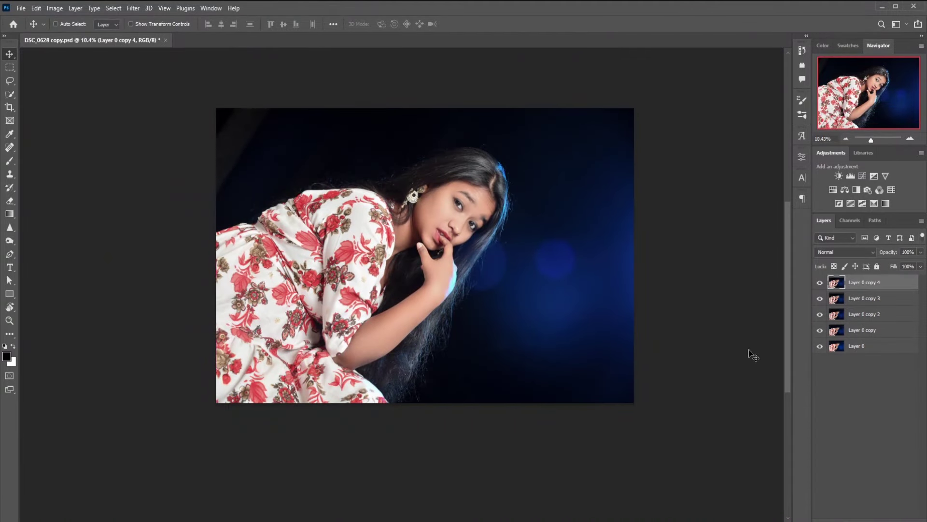
Add a Color Lookup adjustment using the AVC-Fantasy Teal 3DLUT
{"action": "left_click", "coordinate": [827, 506]}
{"action": "left_click", "coordinate": [886, 469]}
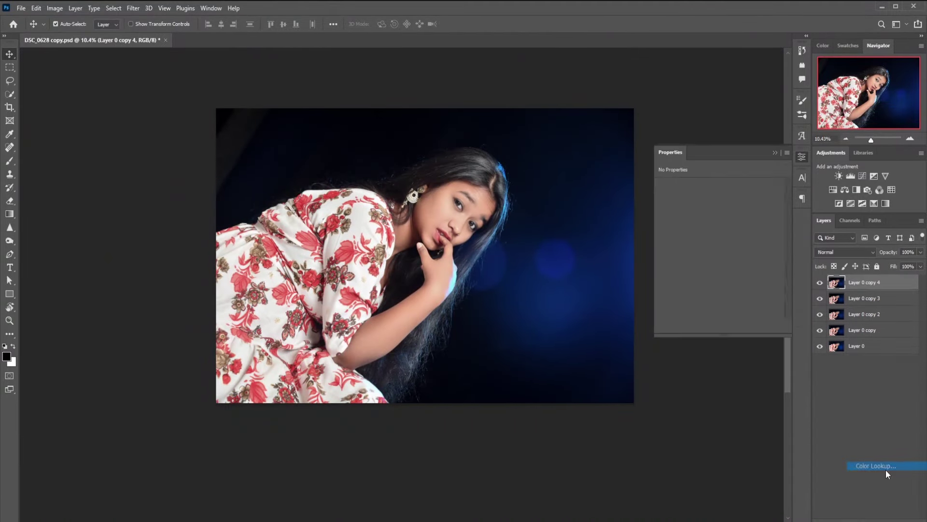
{"action": "left_click", "coordinate": [729, 189]}
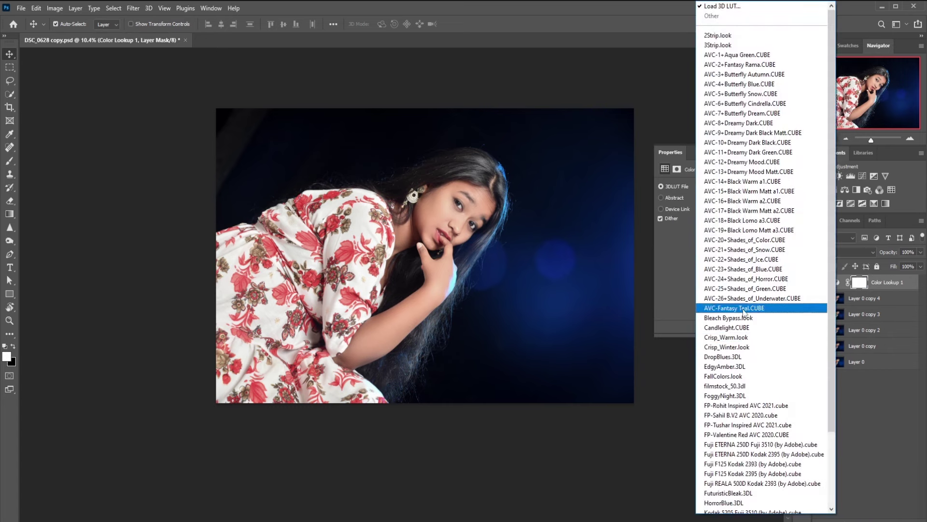
{"action": "left_click", "coordinate": [729, 309]}
{"action": "left_click", "coordinate": [774, 153]}
Lower the lookup opacity to 15%, stamp visible layers, and duplicate the merged layer
{"action": "left_click_drag", "start_coordinate": [888, 253], "coordinate": [710, 254]}
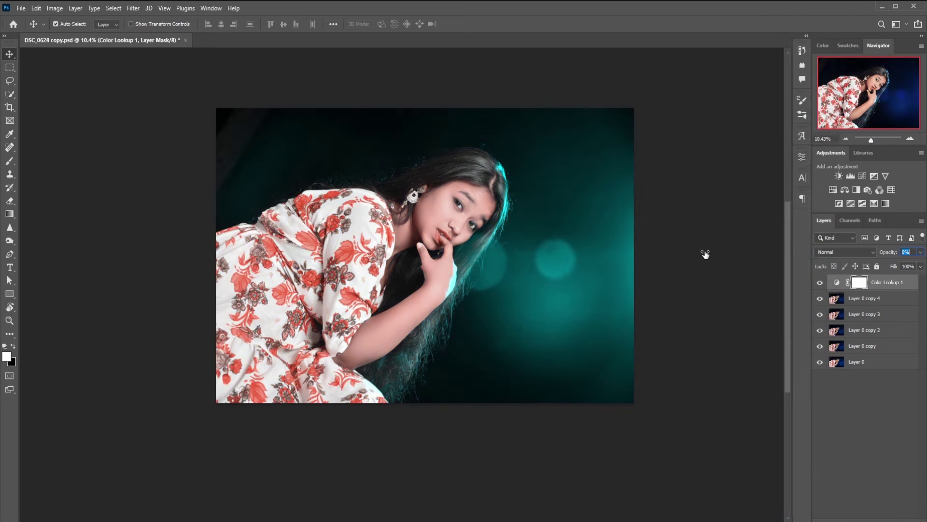
{"action": "type", "text": "15"}
{"action": "key", "text": "Return"}
{"action": "key", "text": "ctrl"}
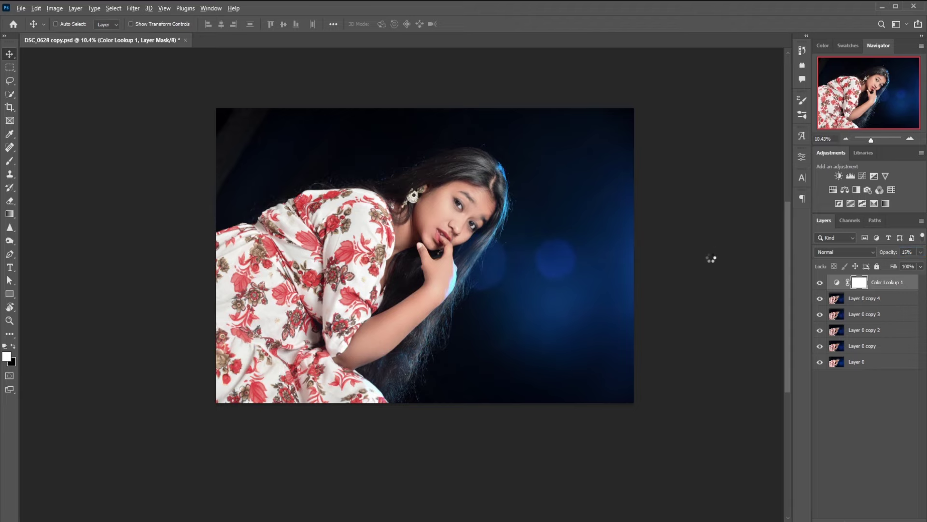
{"action": "key", "text": "ctrl+alt+shift+e"}
{"action": "key", "text": "ctrl+j"}
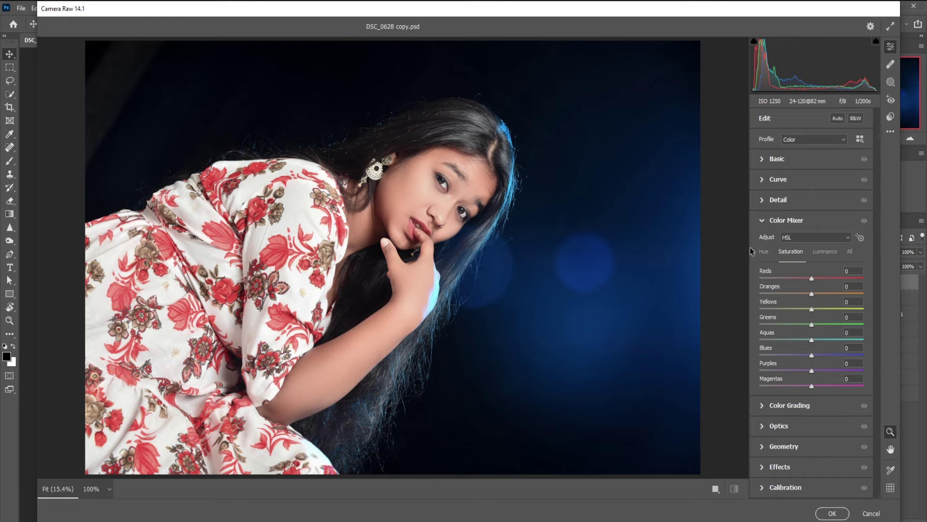
Set Color Mixer hue to Blues -3 and Purples -100
{"action": "left_click", "coordinate": [764, 255]}
{"action": "left_click_drag", "start_coordinate": [835, 351], "coordinate": [738, 369]}
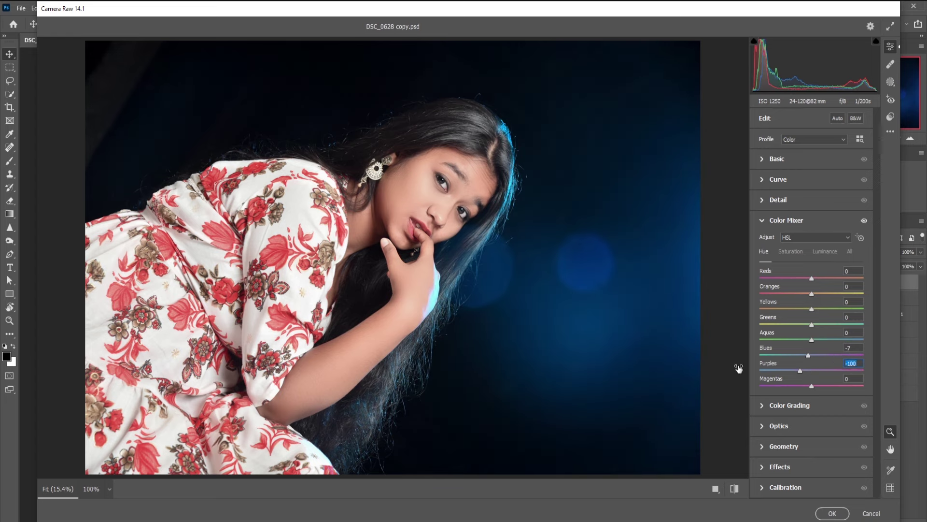
{"action": "left_click_drag", "start_coordinate": [825, 350], "coordinate": [827, 349]}
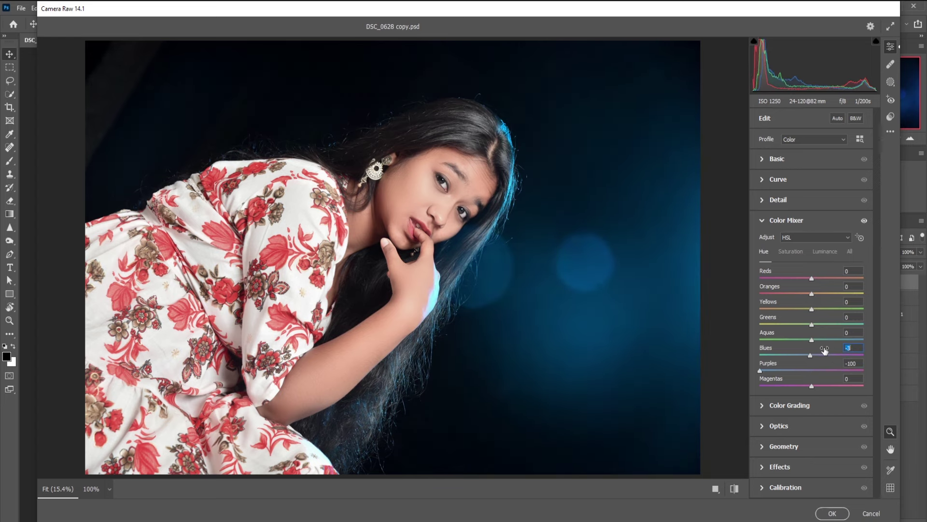
{"action": "left_click", "coordinate": [803, 252]}
{"action": "mouse_move", "coordinate": [823, 365]}
{"action": "left_mouse_down"}
{"action": "mouse_move", "coordinate": [786, 365]}
{"action": "mouse_move", "coordinate": [845, 367]}
{"action": "mouse_move", "coordinate": [849, 357]}
{"action": "mouse_move", "coordinate": [824, 347]}
{"action": "mouse_move", "coordinate": [840, 372]}
{"action": "mouse_move", "coordinate": [803, 370]}
{"action": "mouse_move", "coordinate": [817, 372]}
{"action": "mouse_move", "coordinate": [818, 355]}
{"action": "left_mouse_up"}
Brighten Blues +13 and Purples +7, and saturate Reds +6 and Oranges +9
{"action": "left_click", "coordinate": [825, 252]}
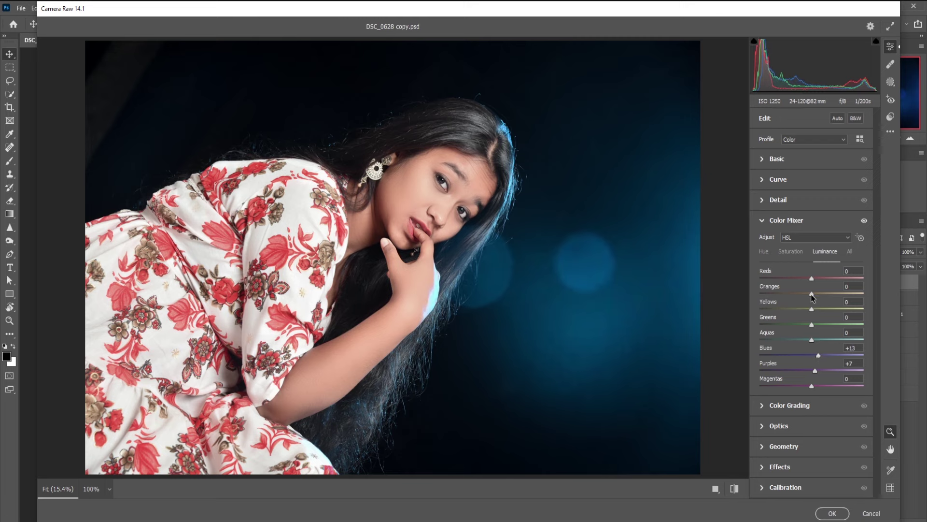
{"action": "left_click", "coordinate": [790, 251]}
{"action": "left_click_drag", "start_coordinate": [811, 293], "coordinate": [814, 284]}
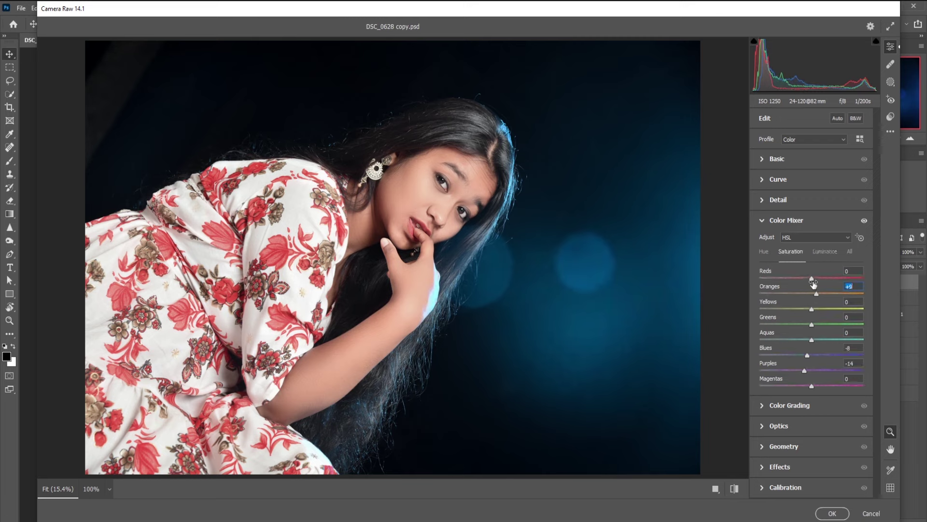
{"action": "left_click", "coordinate": [764, 158]}
Set Highlights -3, Contrast +6 and Exposure -0.05 in the Basic panel
{"action": "left_click_drag", "start_coordinate": [812, 270], "coordinate": [820, 265]}
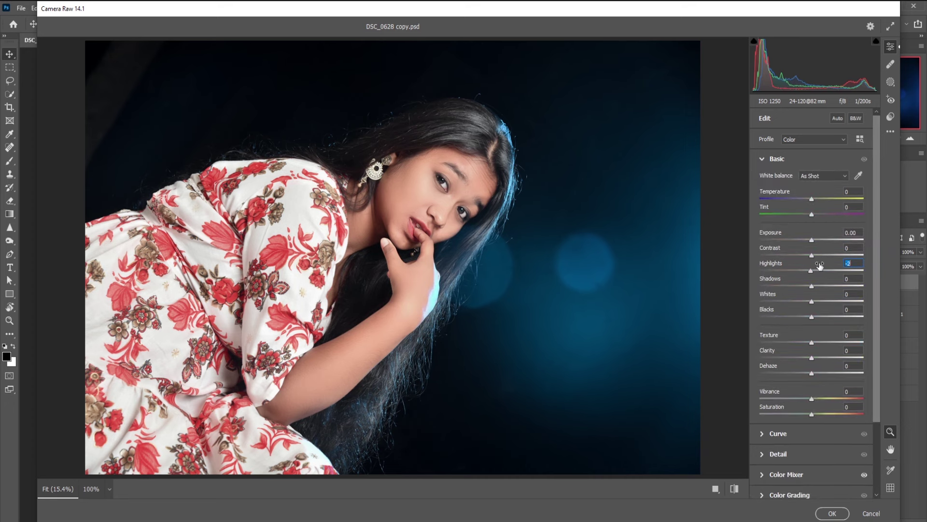
{"action": "left_click_drag", "start_coordinate": [815, 255], "coordinate": [816, 255]}
{"action": "left_click", "coordinate": [819, 233]}
{"action": "left_click_drag", "start_coordinate": [820, 233], "coordinate": [817, 233]}
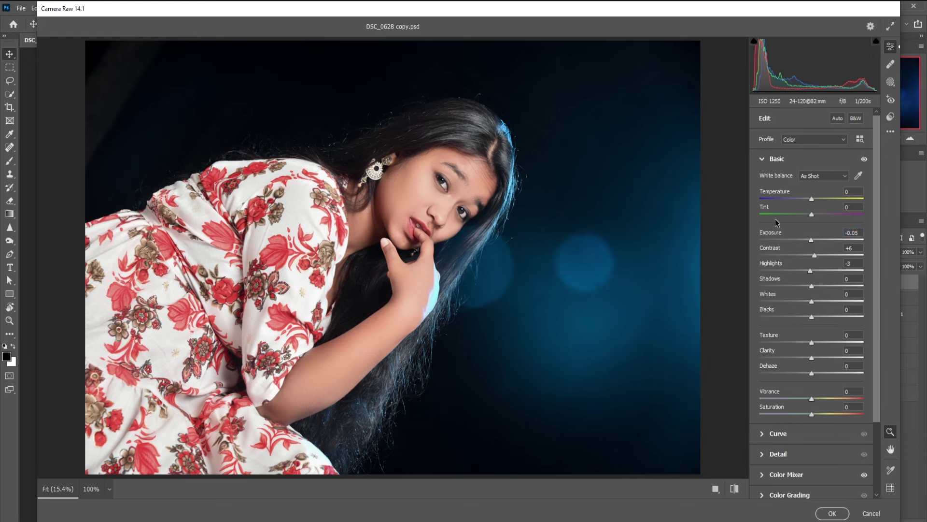
Raise the blue and purple saturation in the Color Mixer
{"action": "left_click", "coordinate": [804, 474]}
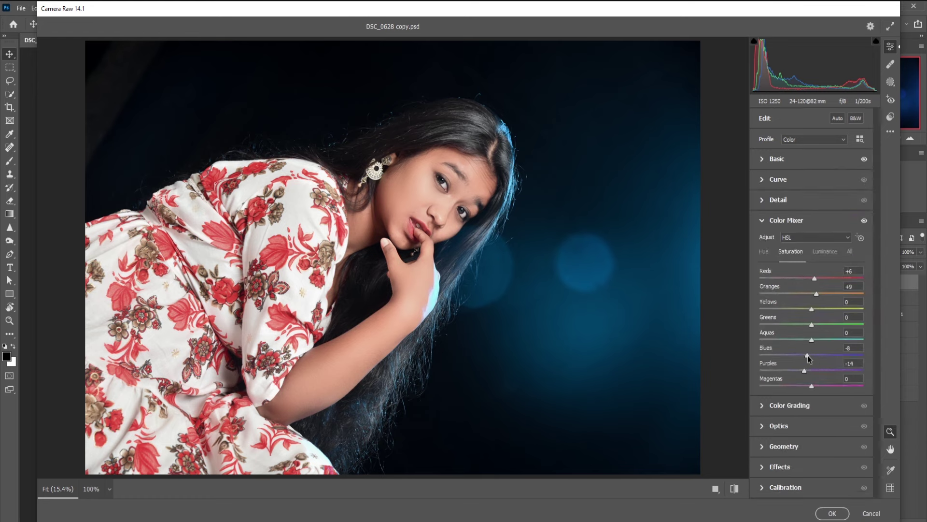
{"action": "left_click_drag", "start_coordinate": [807, 356], "coordinate": [813, 356]}
{"action": "left_click_drag", "start_coordinate": [804, 370], "coordinate": [817, 370]}
{"action": "left_click", "coordinate": [764, 252]}
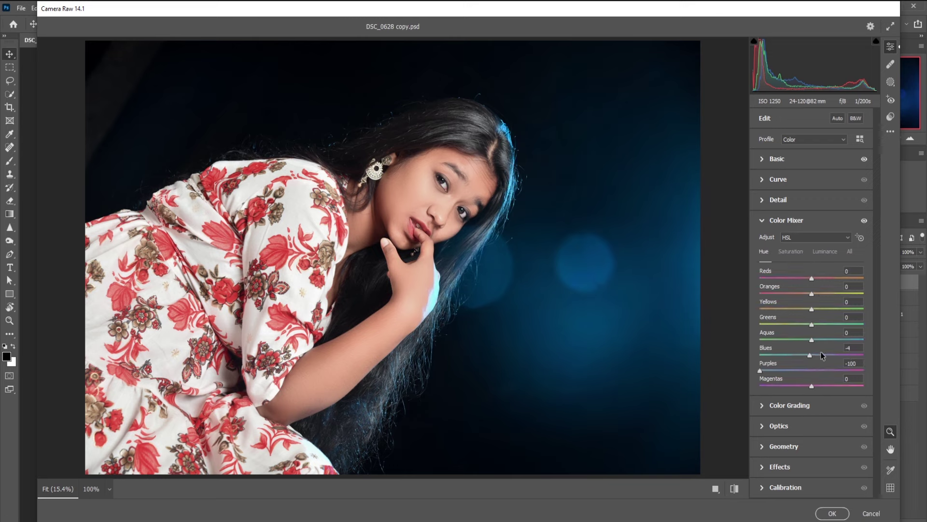
{"action": "left_click", "coordinate": [797, 405]}
Grade highlights warm red-orange and shadows blue (hue 225, saturation 10)
{"action": "left_click_drag", "start_coordinate": [811, 332], "coordinate": [811, 331]}
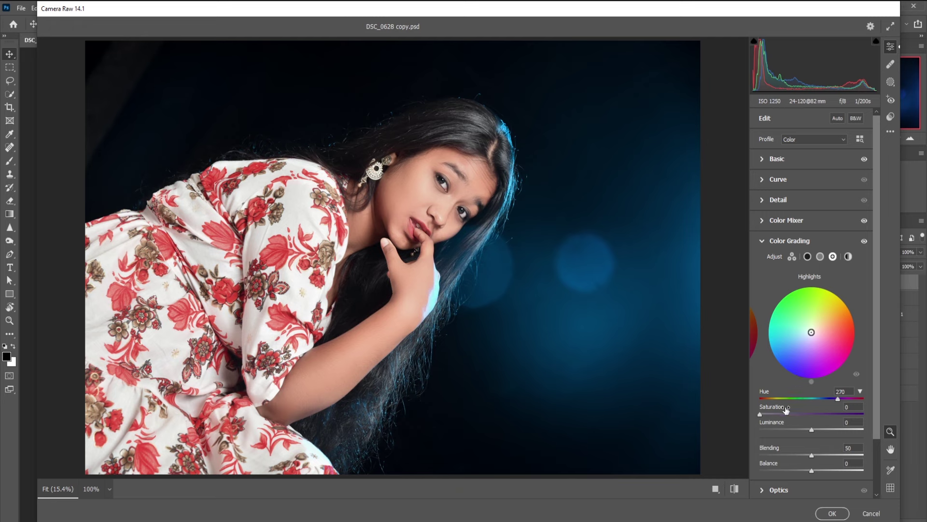
{"action": "left_click_drag", "start_coordinate": [811, 332], "coordinate": [857, 328]}
{"action": "left_click_drag", "start_coordinate": [775, 414], "coordinate": [769, 414]}
{"action": "left_click", "coordinate": [808, 257]}
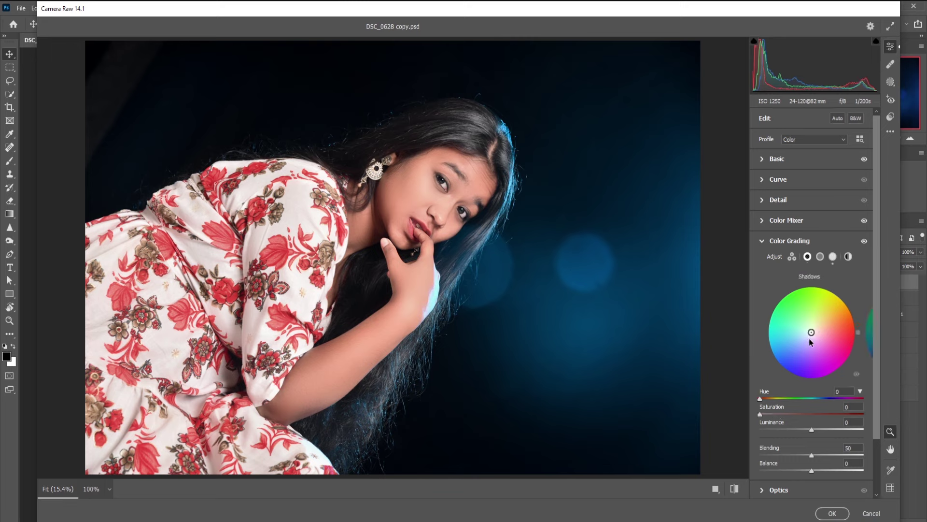
{"action": "left_click_drag", "start_coordinate": [803, 330], "coordinate": [808, 335]}
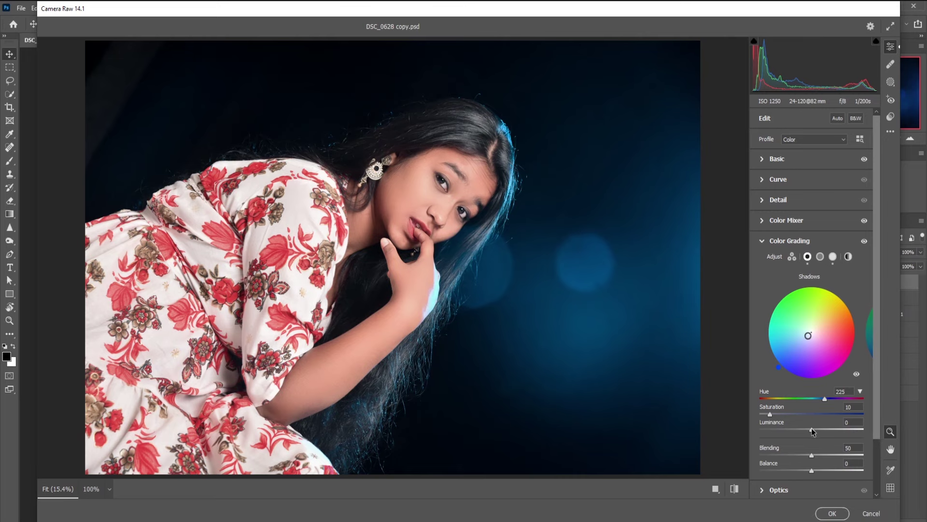
{"action": "scroll", "coordinate": [811, 434], "scroll_direction": "down", "scroll_amount": 2}
Set Calibration Blue Primary Hue to +6 and apply the Camera Raw edits
{"action": "left_click", "coordinate": [815, 446]}
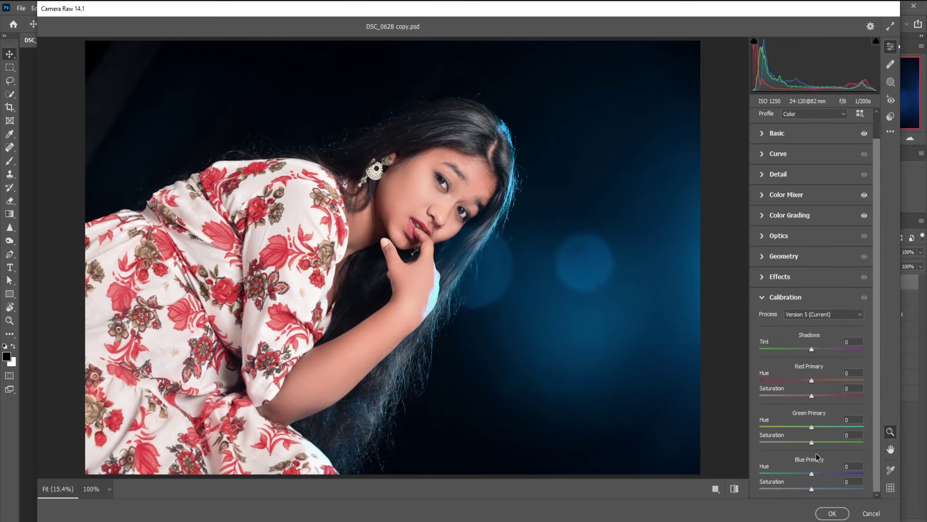
{"action": "left_click_drag", "start_coordinate": [813, 474], "coordinate": [814, 489]}
{"action": "left_click", "coordinate": [831, 513]}
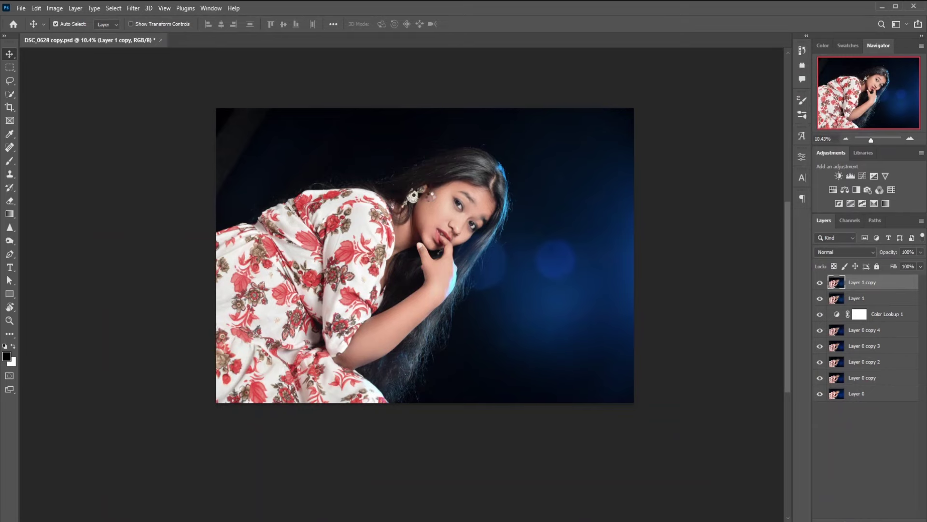
Duplicate the graded layer and add a Color Lookup using AVC-5+Butterfly Snow.CUBE
{"action": "scroll", "coordinate": [429, 196], "scroll_direction": "up", "scroll_amount": 2}
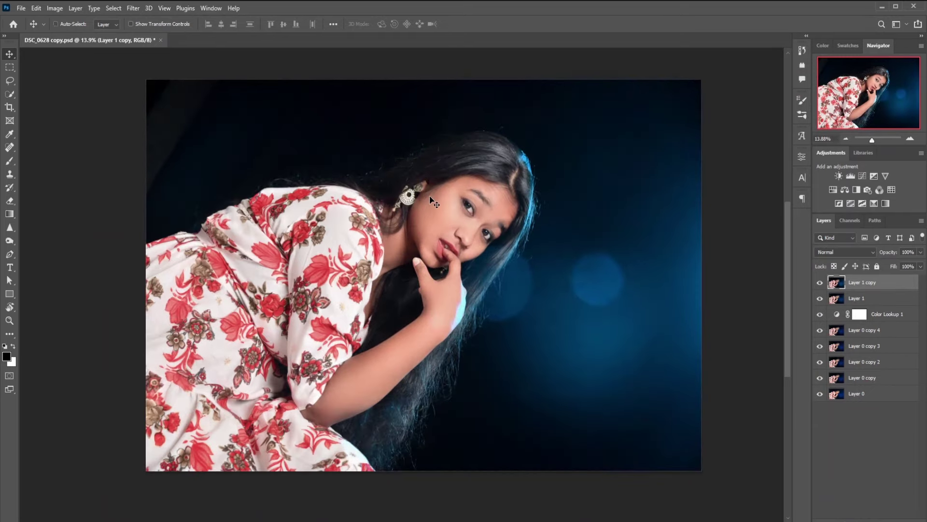
{"action": "key", "text": "ctrl+j"}
{"action": "left_click", "coordinate": [876, 518]}
{"action": "left_click", "coordinate": [869, 470]}
{"action": "left_click", "coordinate": [732, 184]}
{"action": "left_click", "coordinate": [738, 94]}
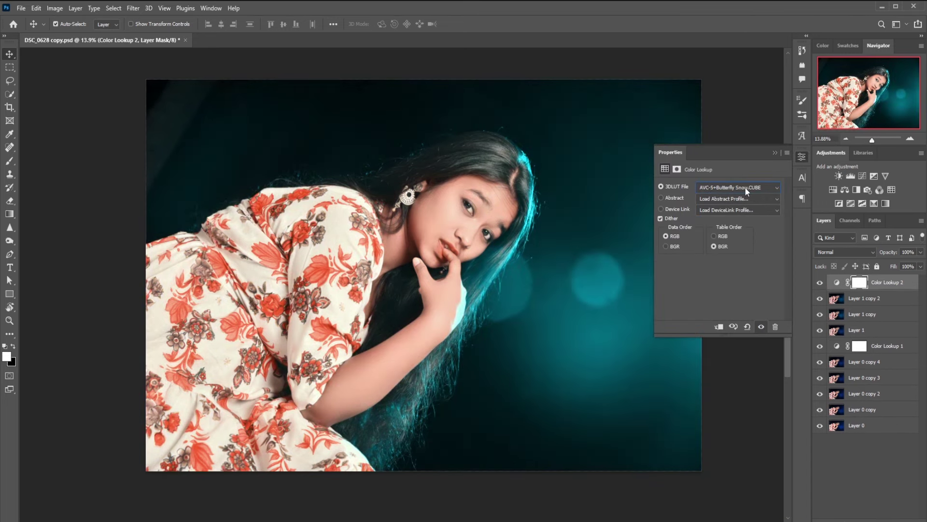
Lower the Butterfly Snow lookup layer's opacity to 15% for a subtle teal tint
{"action": "left_click", "coordinate": [775, 152]}
{"action": "left_click_drag", "start_coordinate": [888, 251], "coordinate": [801, 252]}
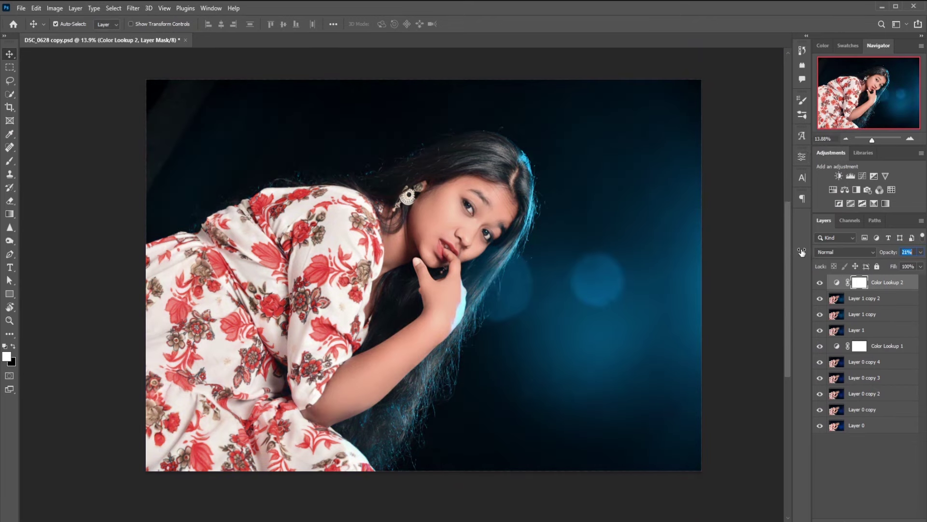
{"action": "scroll", "coordinate": [536, 196], "scroll_direction": "down", "scroll_amount": 3}
{"action": "scroll", "coordinate": [536, 195], "scroll_direction": "up", "scroll_amount": 3}
{"action": "scroll", "coordinate": [536, 196], "scroll_direction": "up", "scroll_amount": 2}
{"action": "scroll", "coordinate": [533, 199], "scroll_direction": "up", "scroll_amount": 2}
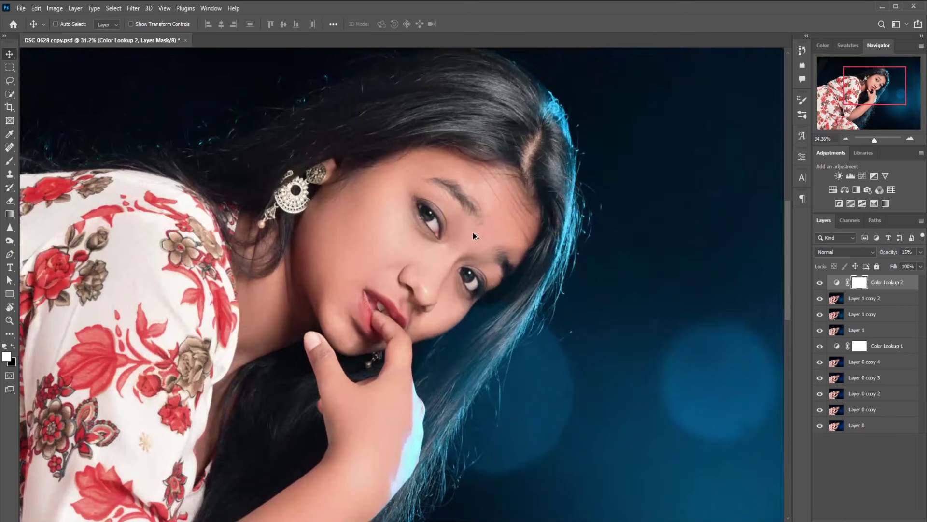
{"action": "scroll", "coordinate": [474, 235], "scroll_direction": "down", "scroll_amount": 1}
{"action": "scroll", "coordinate": [474, 226], "scroll_direction": "down", "scroll_amount": 2}
{"action": "scroll", "coordinate": [473, 228], "scroll_direction": "down", "scroll_amount": 1}
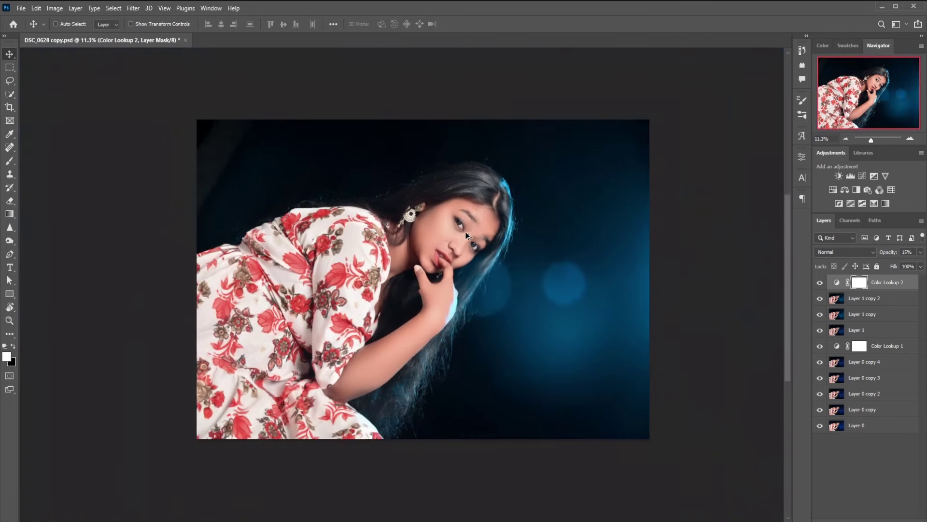
{"action": "scroll", "coordinate": [471, 231], "scroll_direction": "up", "scroll_amount": 1}
{"action": "scroll", "coordinate": [471, 231], "scroll_direction": "up", "scroll_amount": 1}
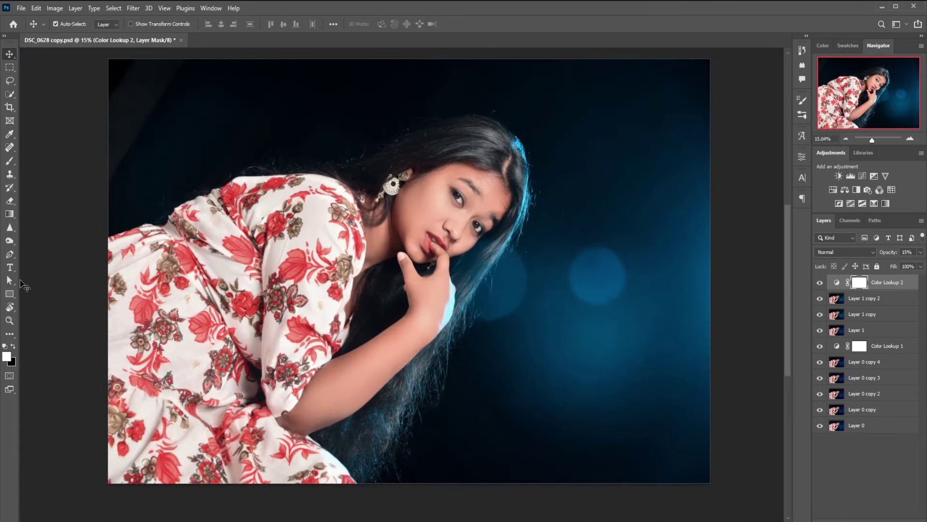